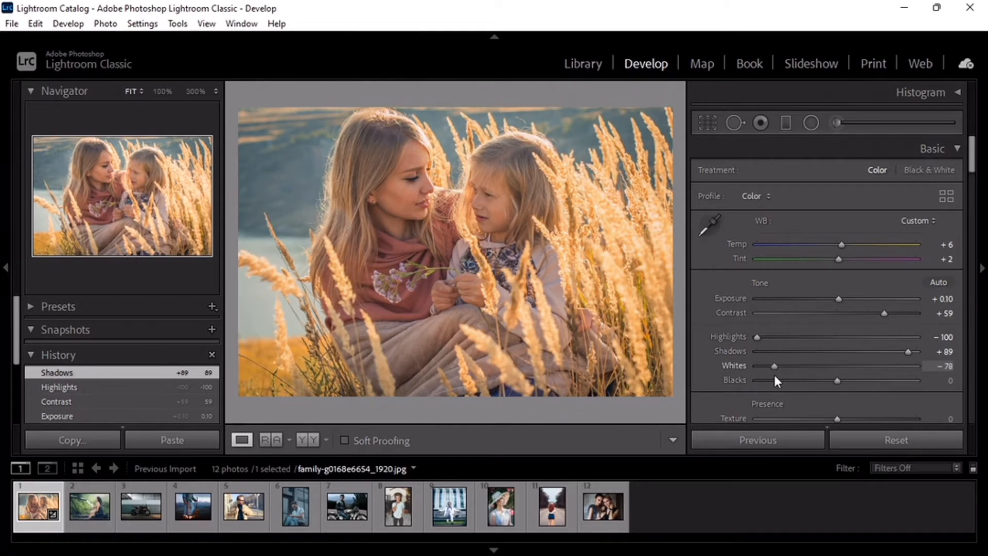
Step: Set the Whites to -75 and the Blacks to -20 in the basic tone adjustments
{"action": "left_click_drag", "start_coordinate": [778, 381], "coordinate": [778, 381]}
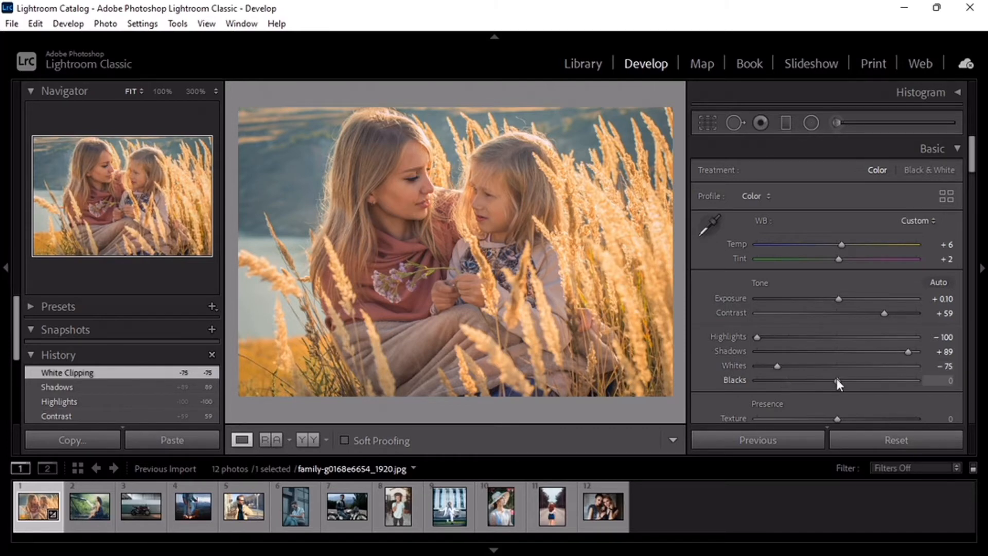
{"action": "key", "text": "Down"}
{"action": "key", "text": "Down"}
{"action": "key", "text": "Down"}
Step: Set the presence adjustments to Clarity +35, Vibrance +30 and Saturation +13
{"action": "scroll", "coordinate": [839, 388], "scroll_direction": "down", "scroll_amount": 5}
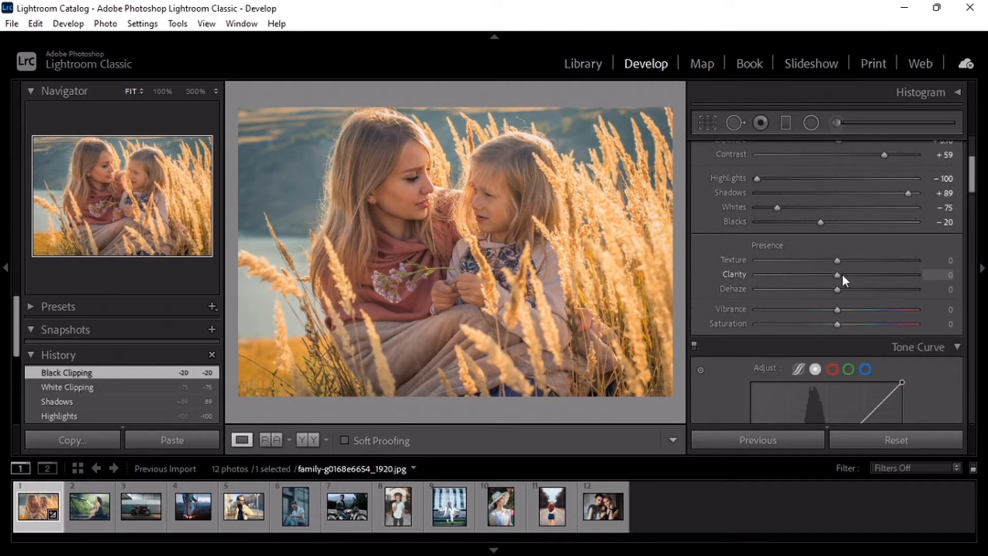
{"action": "left_click_drag", "start_coordinate": [842, 273], "coordinate": [866, 278]}
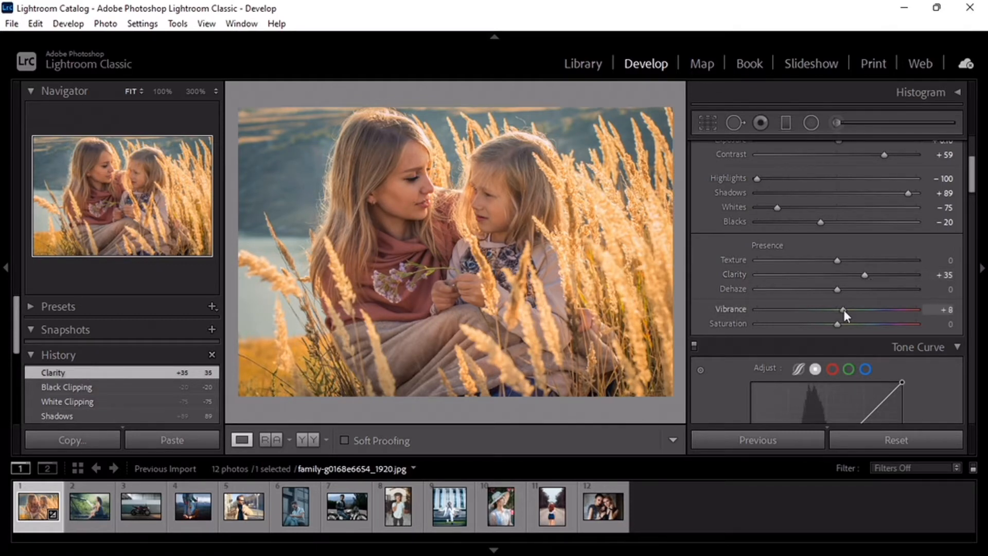
{"action": "mouse_move", "coordinate": [844, 310]}
{"action": "left_mouse_down"}
{"action": "mouse_move", "coordinate": [881, 315]}
{"action": "mouse_move", "coordinate": [861, 313]}
{"action": "mouse_move", "coordinate": [847, 326]}
{"action": "left_mouse_up"}
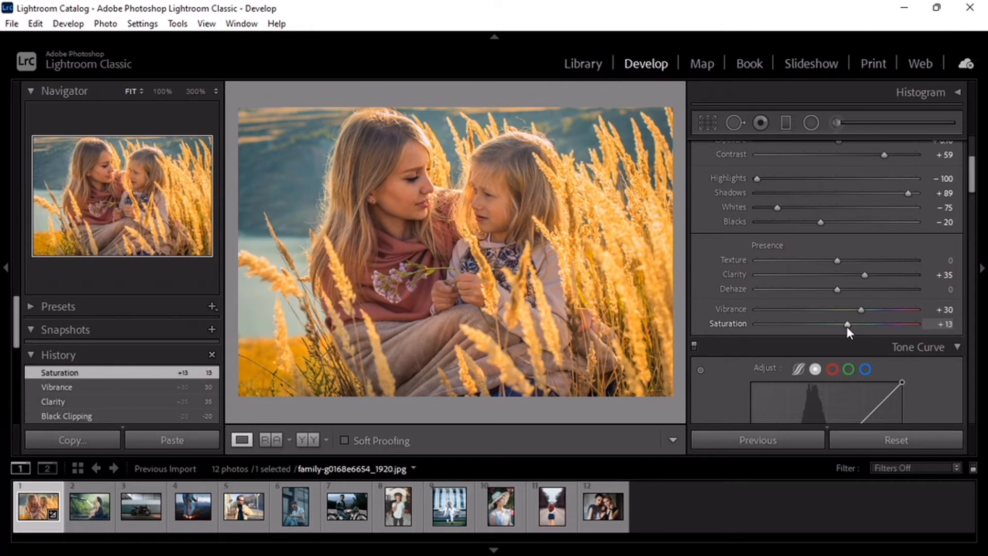
Step: Shape the point tone curve into a faded S, with the black point at output 26 and points at about 56/39 and 151/149
{"action": "scroll", "coordinate": [847, 327], "scroll_direction": "down", "scroll_amount": 5}
{"action": "left_click_drag", "start_coordinate": [751, 362], "coordinate": [780, 342]}
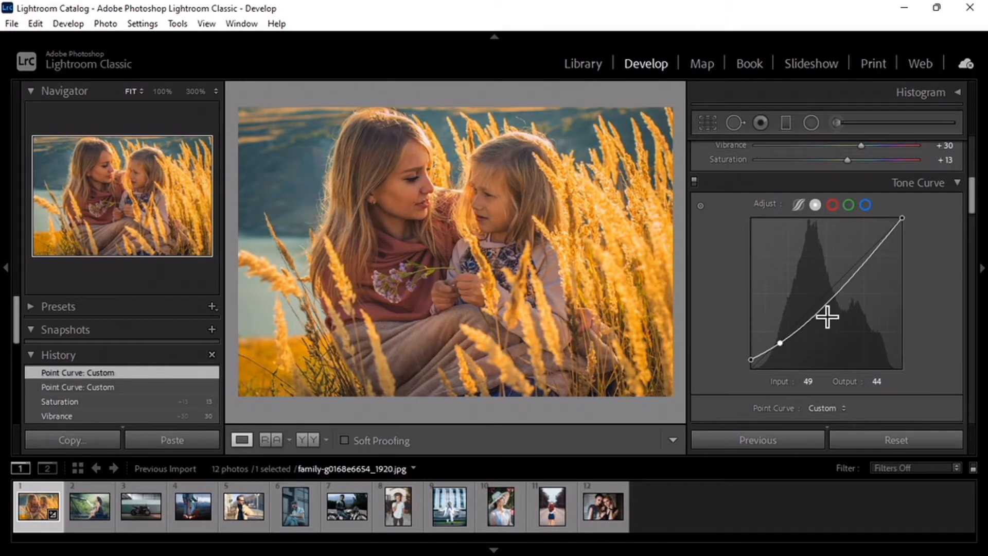
{"action": "left_click_drag", "start_coordinate": [780, 344], "coordinate": [782, 348]}
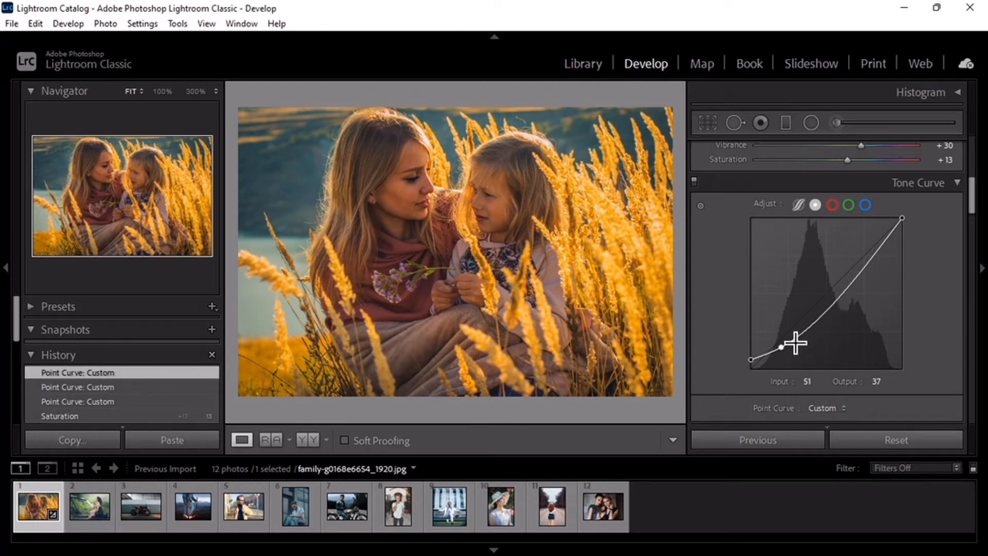
{"action": "left_click_drag", "start_coordinate": [844, 297], "coordinate": [840, 280]}
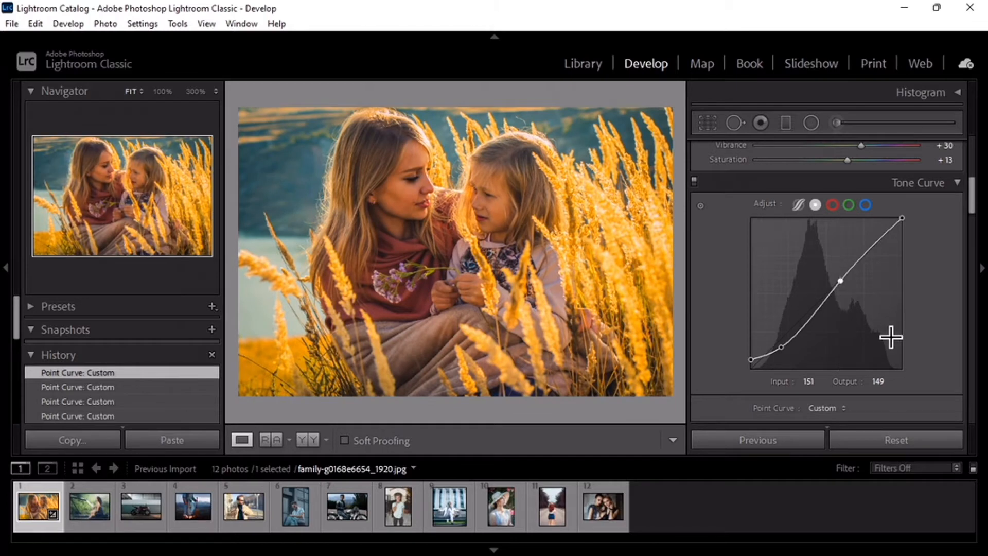
{"action": "left_click_drag", "start_coordinate": [781, 348], "coordinate": [784, 346]}
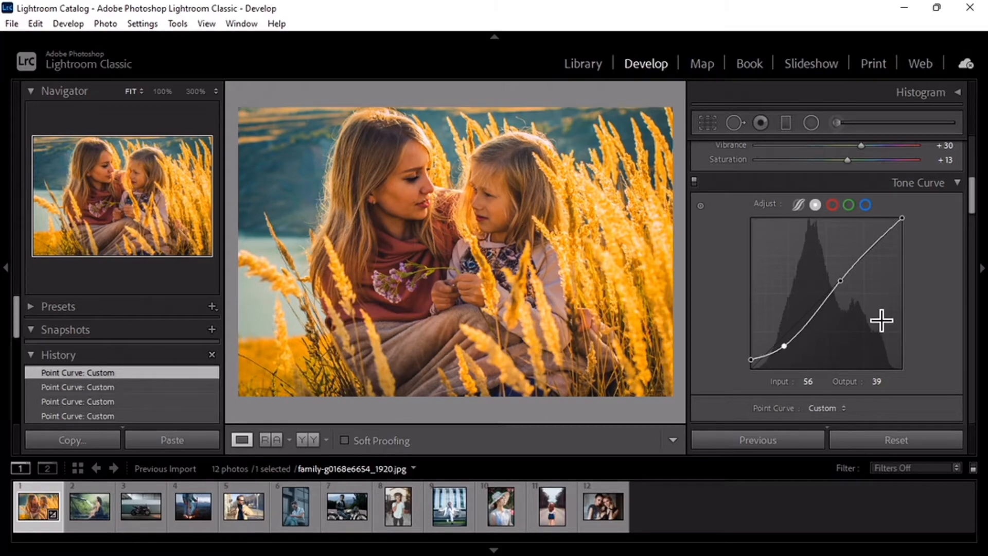
{"action": "left_click_drag", "start_coordinate": [750, 359], "coordinate": [750, 354]}
{"action": "key", "text": "y"}
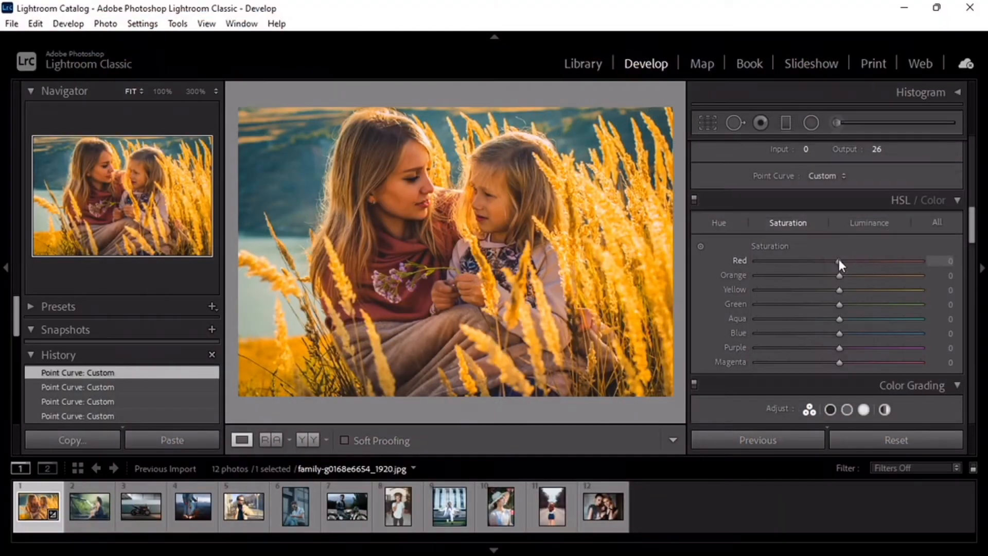
Step: Set the HSL red saturation to -14 and the red luminance to +18
{"action": "left_click_drag", "start_coordinate": [838, 258], "coordinate": [827, 262]}
{"action": "key", "text": "ctrl+alt+shift+l"}
{"action": "mouse_move", "coordinate": [842, 262]}
{"action": "left_mouse_down"}
{"action": "mouse_move", "coordinate": [854, 263]}
{"action": "mouse_move", "coordinate": [831, 275]}
{"action": "left_mouse_up"}
Step: Set the HSL orange values to hue -8, saturation -25 and luminance +8
{"action": "left_click", "coordinate": [721, 219]}
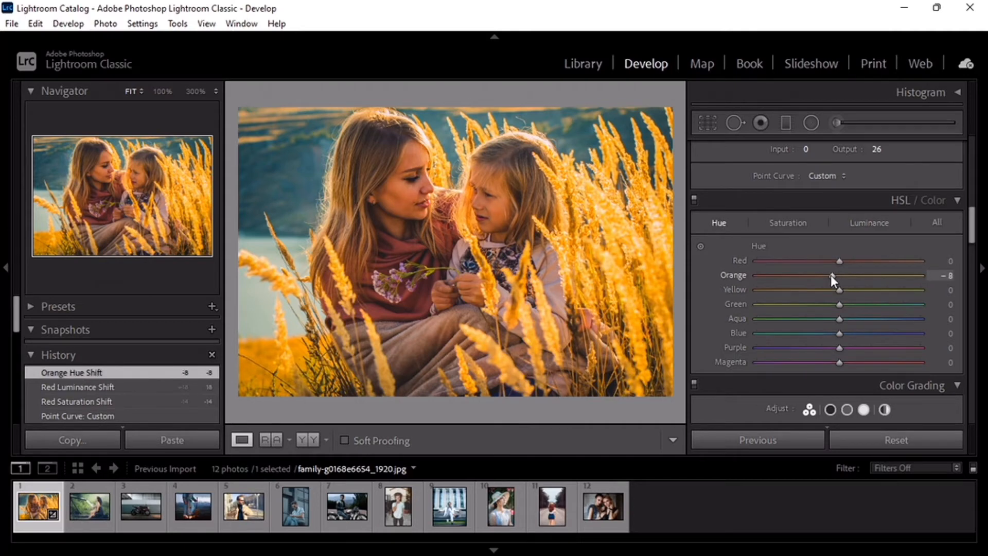
{"action": "left_click", "coordinate": [788, 223]}
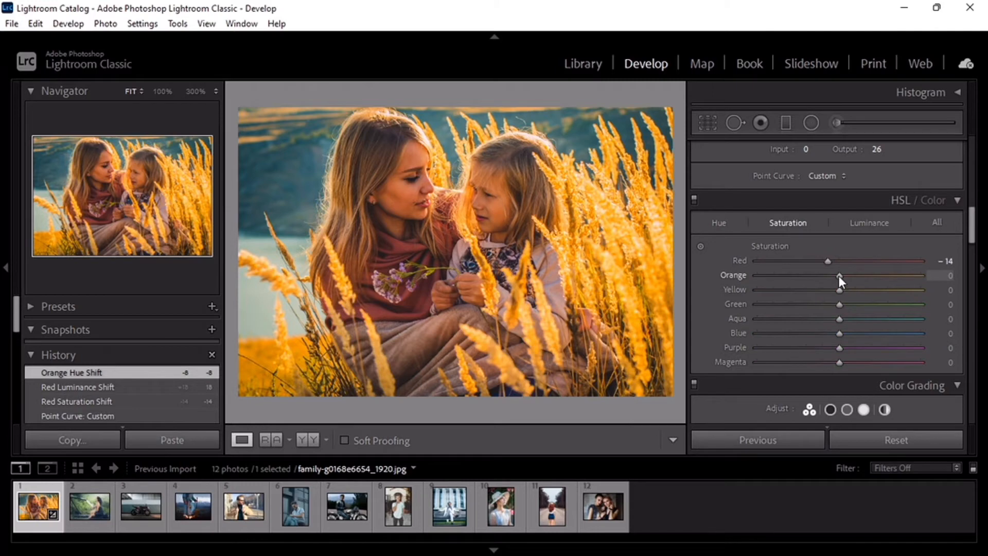
{"action": "mouse_move", "coordinate": [838, 275]}
{"action": "left_mouse_down"}
{"action": "mouse_move", "coordinate": [816, 278]}
{"action": "mouse_move", "coordinate": [845, 277]}
{"action": "left_mouse_up"}
{"action": "key", "text": "ctrl+alt+shift+l"}
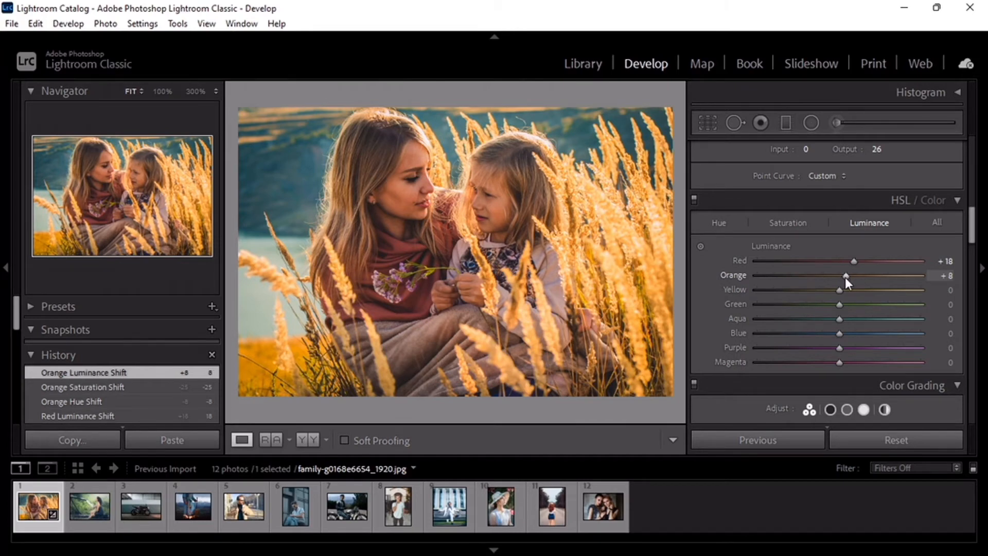
Step: Set the HSL yellow values to hue -100, saturation -100 and luminance -21
{"action": "key", "text": "ctrl+alt+shift+h"}
{"action": "left_click_drag", "start_coordinate": [838, 290], "coordinate": [725, 295]}
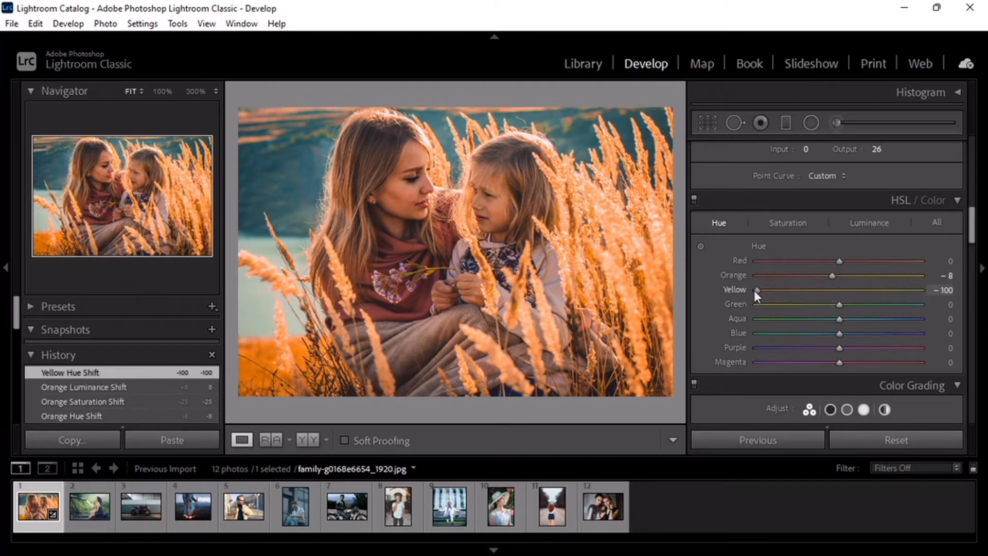
{"action": "key", "text": "ctrl+alt+shift+s"}
{"action": "left_click_drag", "start_coordinate": [837, 290], "coordinate": [749, 294]}
{"action": "key", "text": "ctrl+alt+shift+l"}
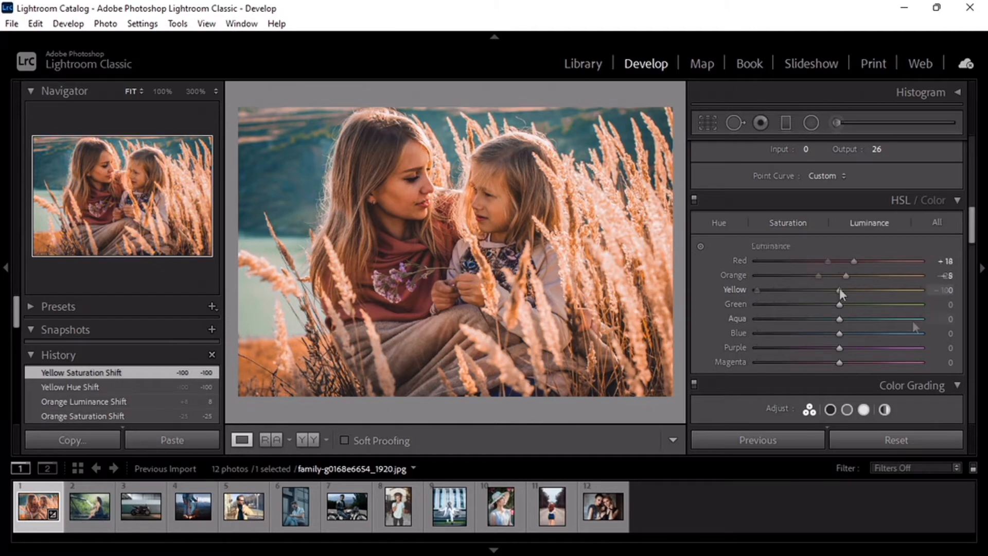
{"action": "left_click_drag", "start_coordinate": [833, 290], "coordinate": [822, 294]}
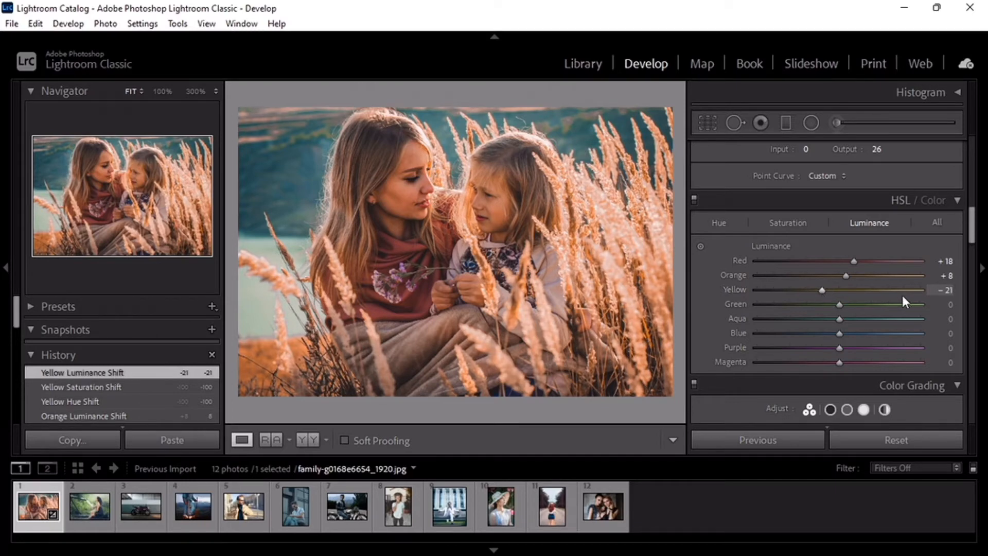
Step: Set the HSL green values to hue +100, saturation -100 and luminance +60
{"action": "key", "text": "ctrl+alt+shift+h"}
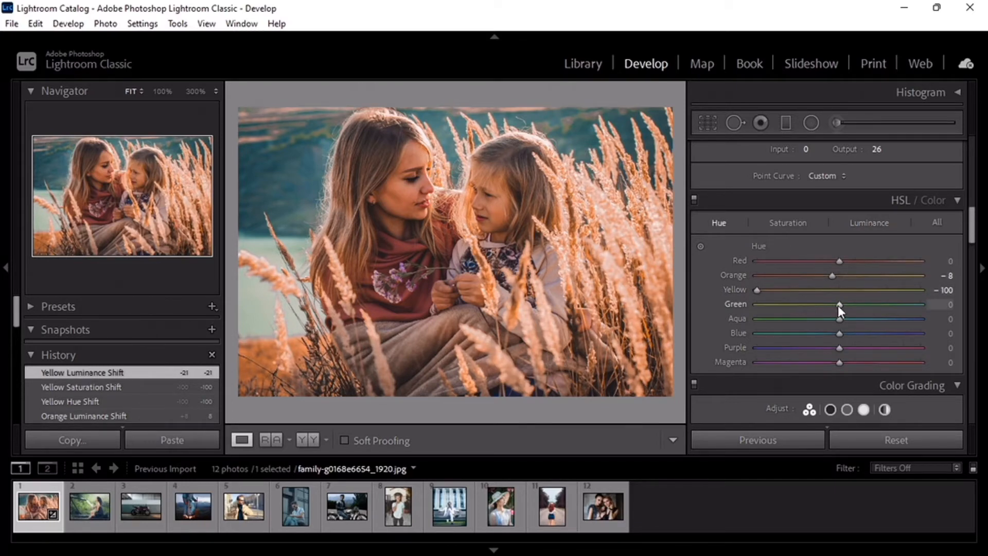
{"action": "left_click_drag", "start_coordinate": [840, 304], "coordinate": [936, 312]}
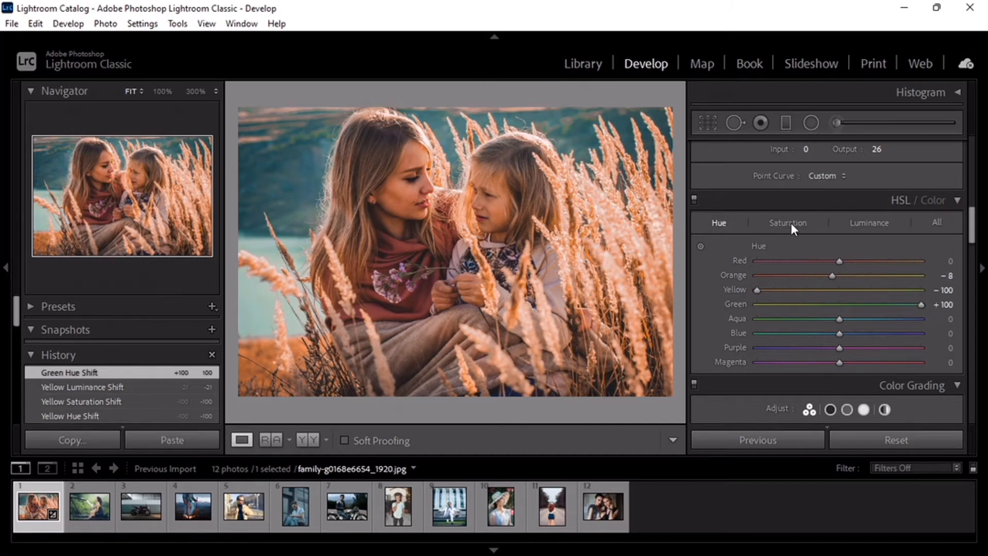
{"action": "left_click", "coordinate": [791, 224]}
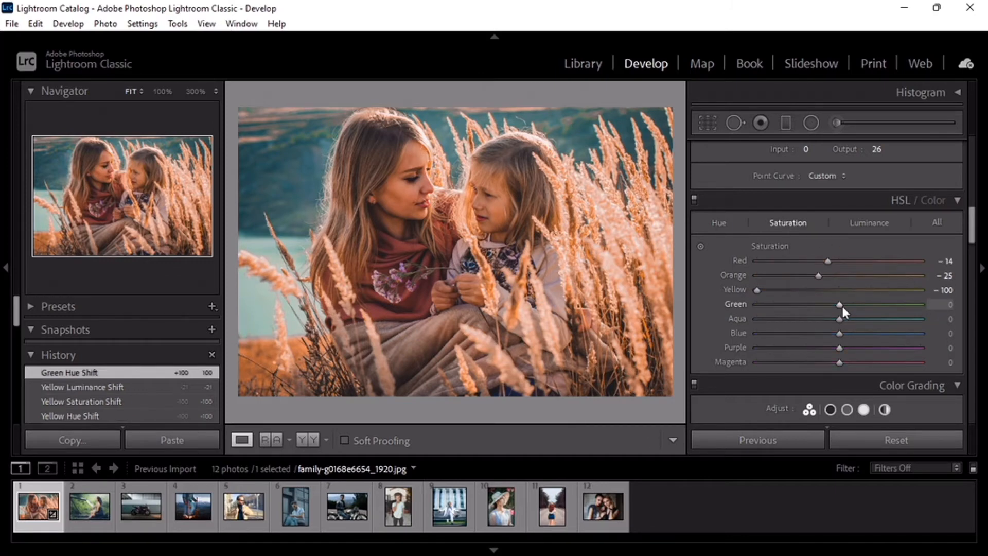
{"action": "left_click_drag", "start_coordinate": [836, 305], "coordinate": [737, 307]}
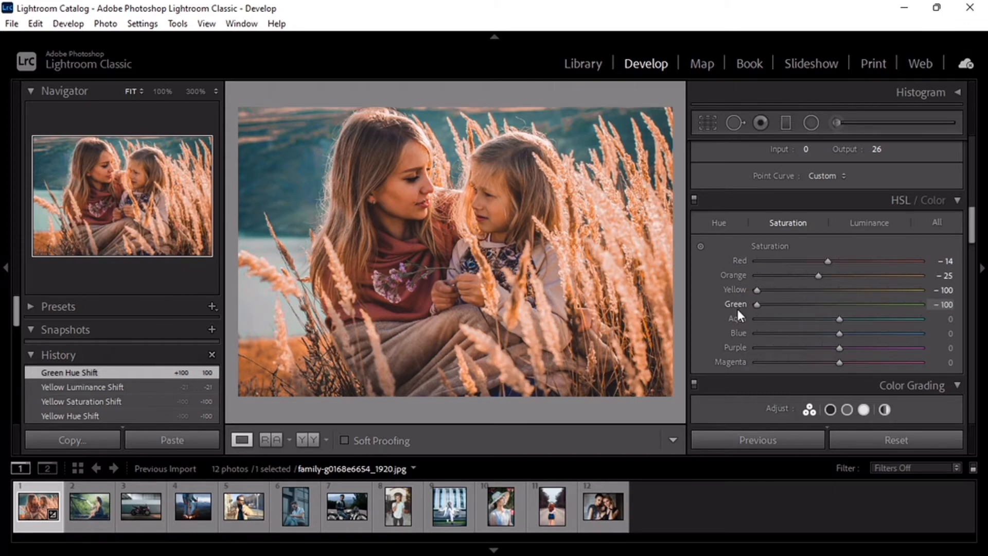
{"action": "left_click", "coordinate": [872, 223]}
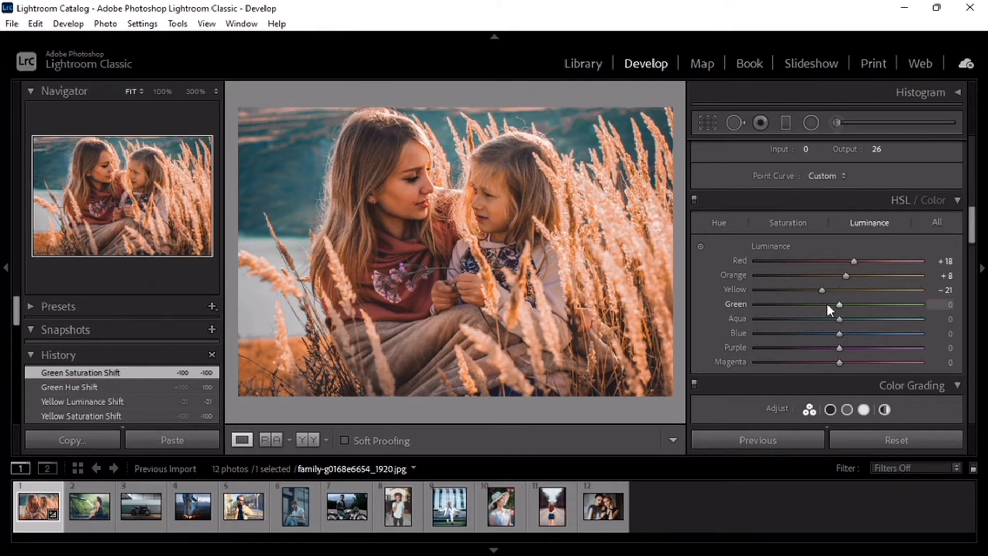
{"action": "left_click_drag", "start_coordinate": [838, 304], "coordinate": [929, 325]}
Step: Set the HSL aqua values to hue +100, saturation -100 and luminance +38
{"action": "key", "text": "ctrl+alt+shift+h"}
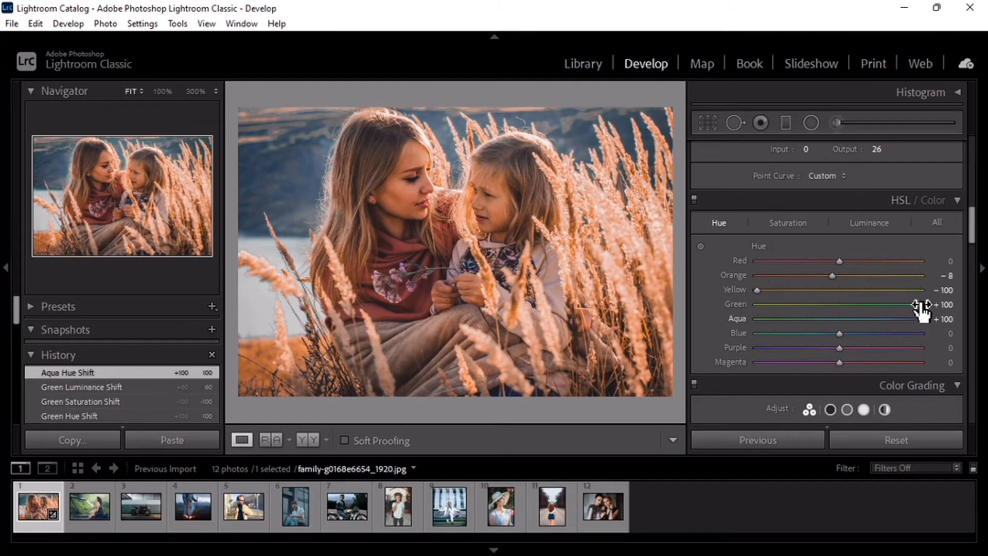
{"action": "left_click", "coordinate": [785, 221]}
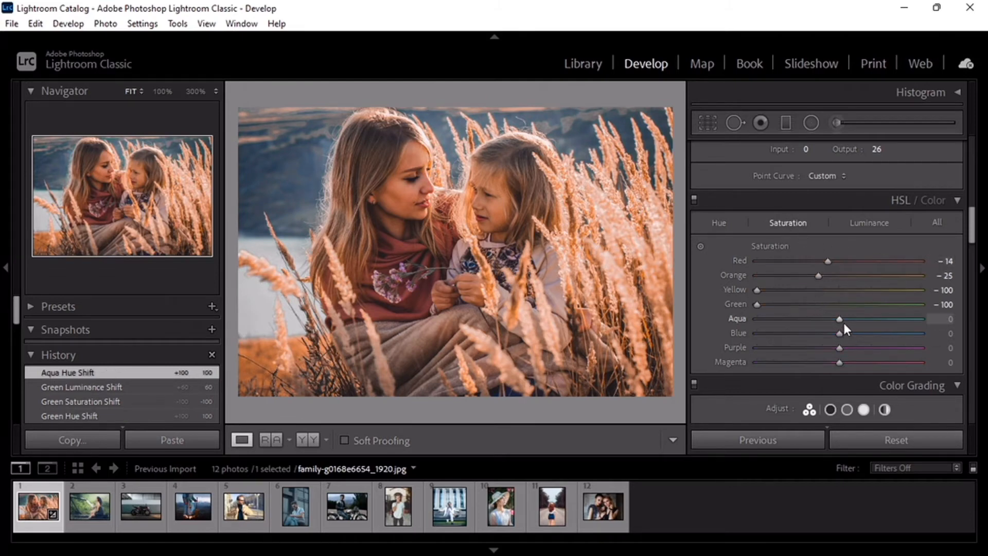
{"action": "left_click_drag", "start_coordinate": [839, 319], "coordinate": [751, 324]}
{"action": "left_click", "coordinate": [868, 224]}
{"action": "left_click_drag", "start_coordinate": [840, 320], "coordinate": [870, 320]}
Step: Color grade the highlights with hue 210 and saturation 12, and set the grading balance to -15
{"action": "scroll", "coordinate": [933, 309], "scroll_direction": "down", "scroll_amount": 5}
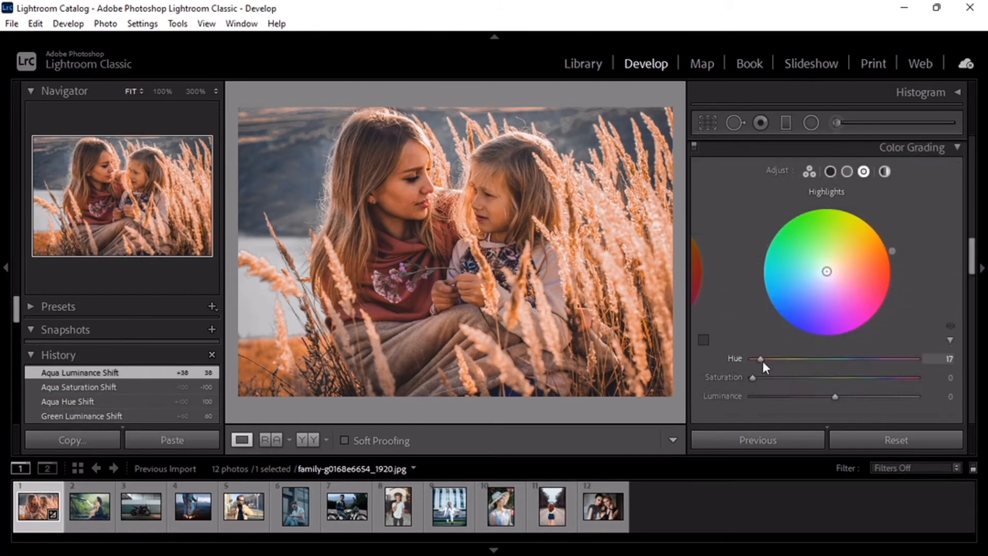
{"action": "left_click_drag", "start_coordinate": [798, 365], "coordinate": [849, 368]}
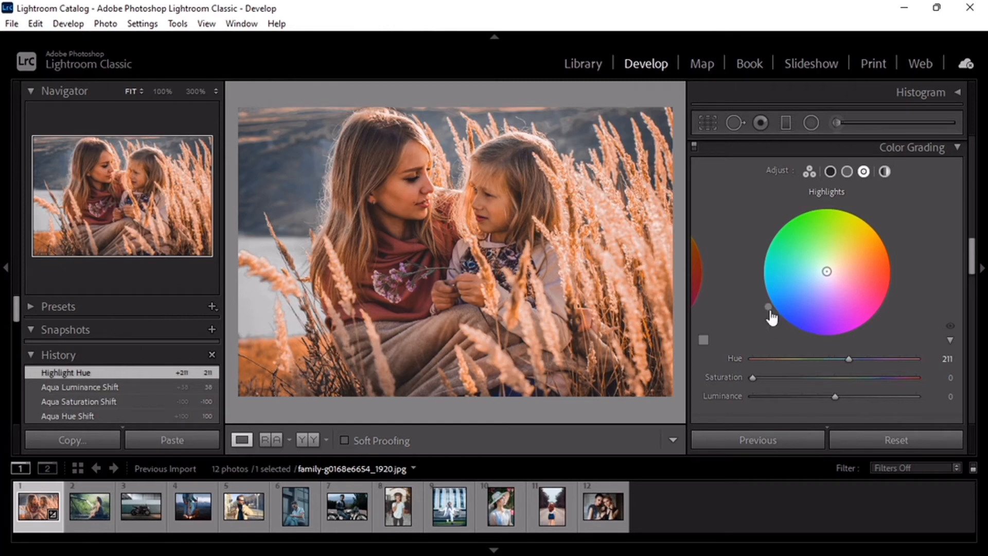
{"action": "left_click_drag", "start_coordinate": [768, 306], "coordinate": [773, 313]}
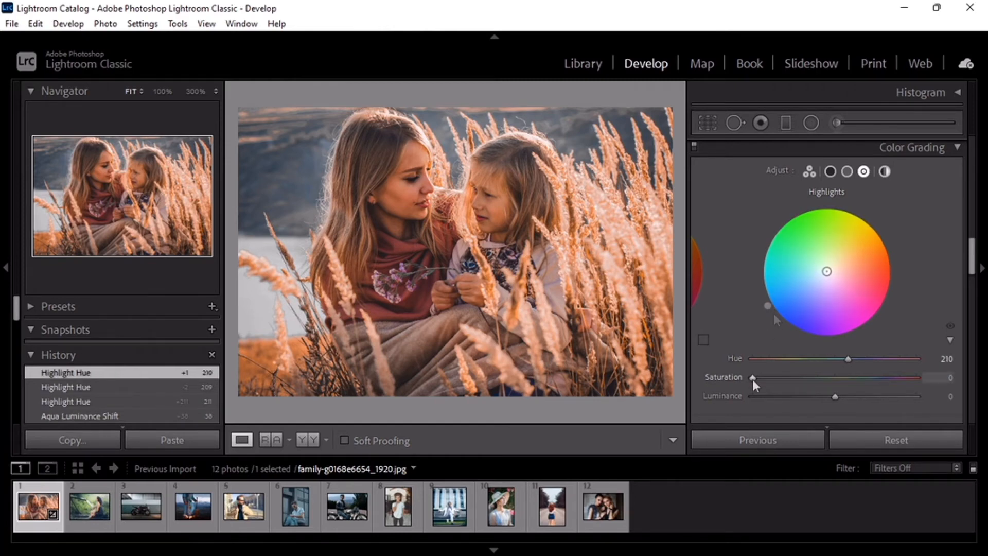
{"action": "left_click_drag", "start_coordinate": [753, 379], "coordinate": [772, 379]}
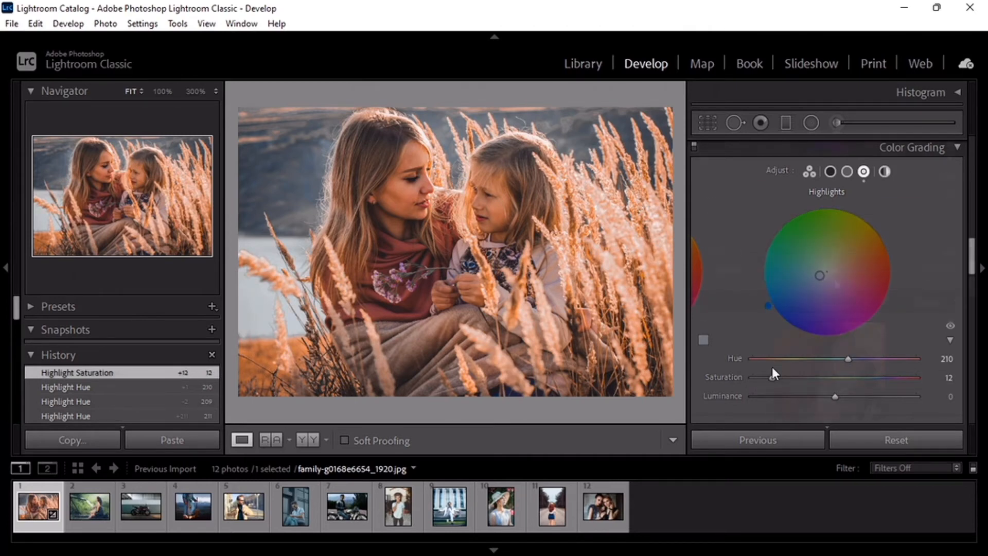
{"action": "scroll", "coordinate": [830, 279], "scroll_direction": "down", "scroll_amount": 5}
{"action": "left_click_drag", "start_coordinate": [831, 280], "coordinate": [818, 279]}
Step: Set the sharpening amount to 22 and the noise reduction to luminance 30 and color 15
{"action": "scroll", "coordinate": [763, 212], "scroll_direction": "down", "scroll_amount": 5}
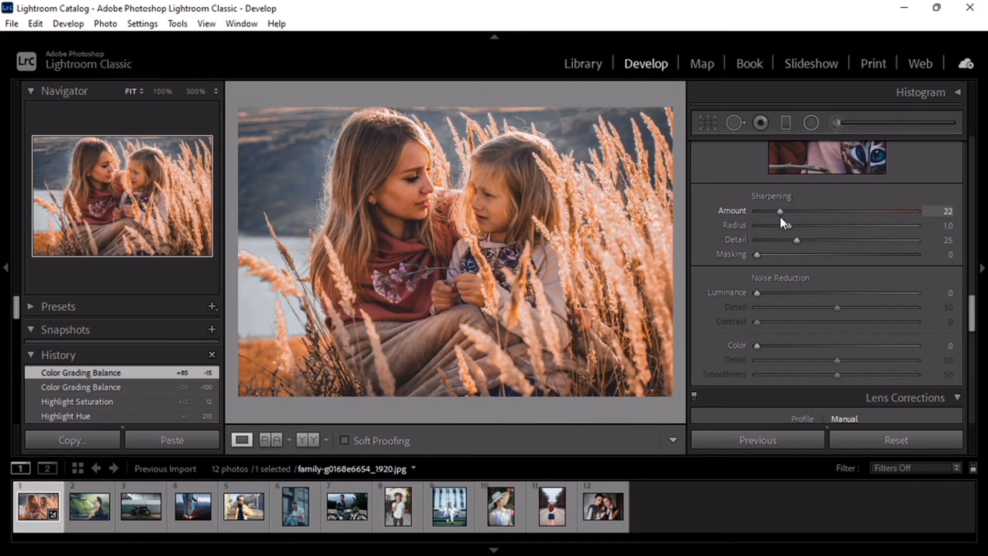
{"action": "left_click_drag", "start_coordinate": [780, 216], "coordinate": [780, 216]}
{"action": "scroll", "coordinate": [821, 230], "scroll_direction": "down", "scroll_amount": 3}
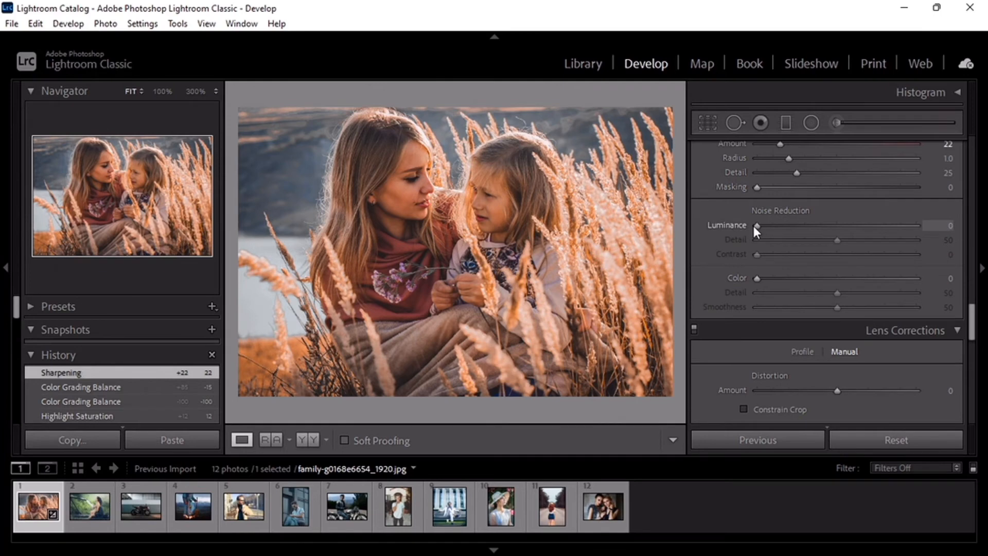
{"action": "left_click_drag", "start_coordinate": [753, 227], "coordinate": [803, 245]}
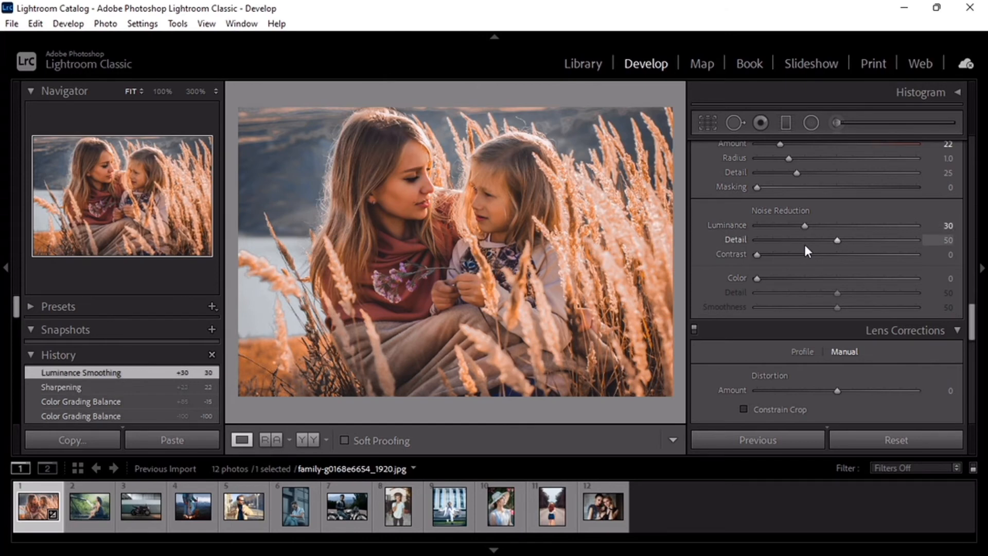
{"action": "left_click_drag", "start_coordinate": [758, 281], "coordinate": [783, 280]}
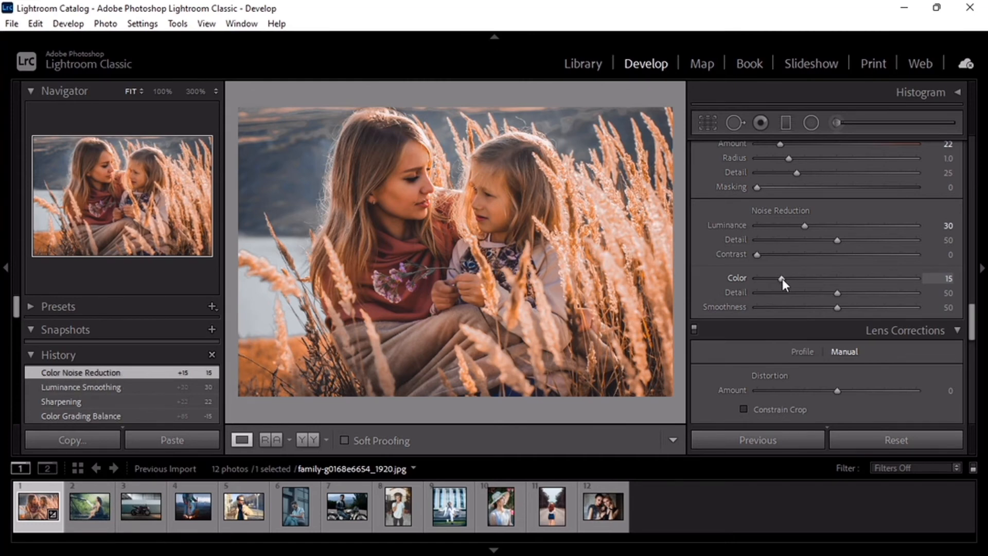
Step: Add a post-crop vignette with amount -16, midpoint 6 and feather 100
{"action": "scroll", "coordinate": [835, 209], "scroll_direction": "down", "scroll_amount": 5}
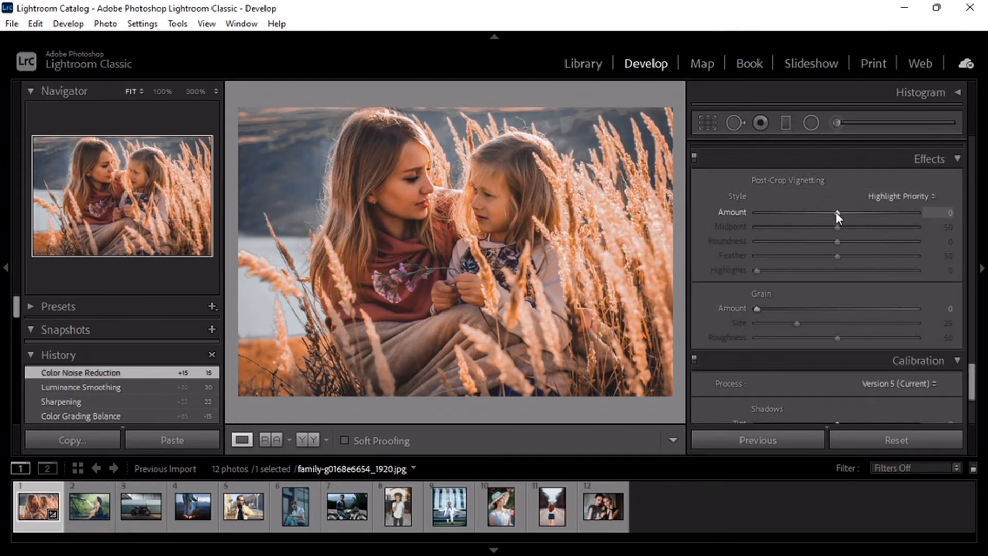
{"action": "left_click_drag", "start_coordinate": [835, 215], "coordinate": [827, 214]}
{"action": "scroll", "coordinate": [829, 231], "scroll_direction": "down", "scroll_amount": 1}
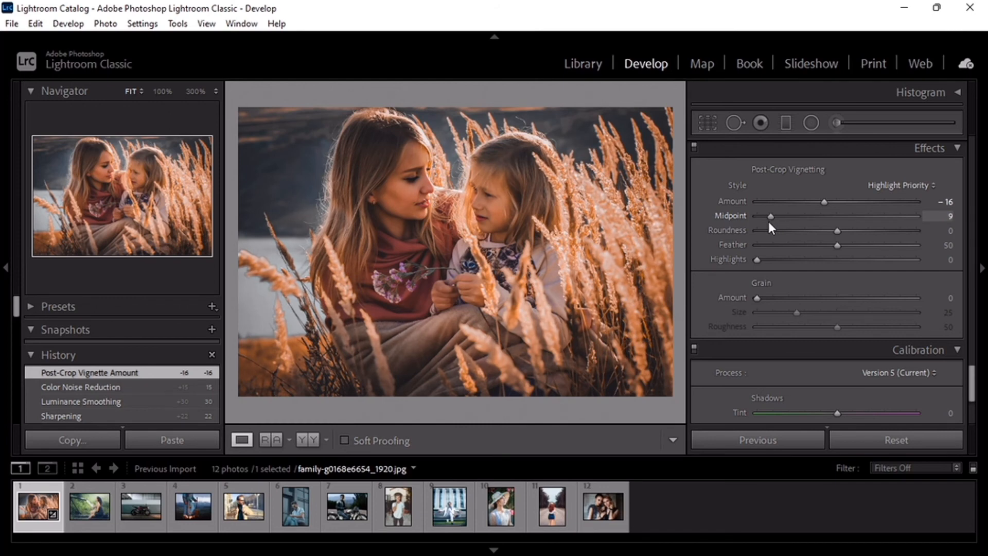
{"action": "left_click_drag", "start_coordinate": [765, 221], "coordinate": [763, 223]}
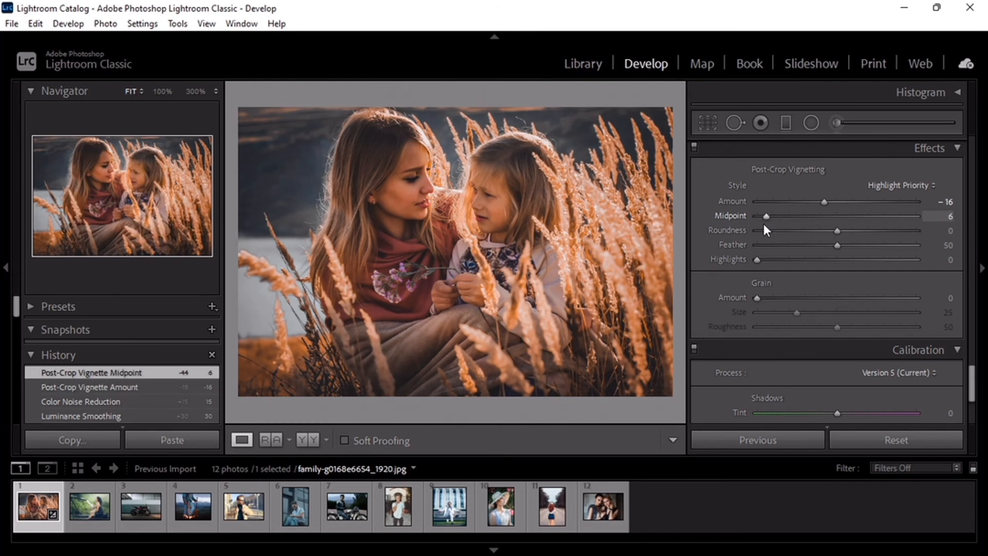
{"action": "left_click_drag", "start_coordinate": [837, 245], "coordinate": [919, 251]}
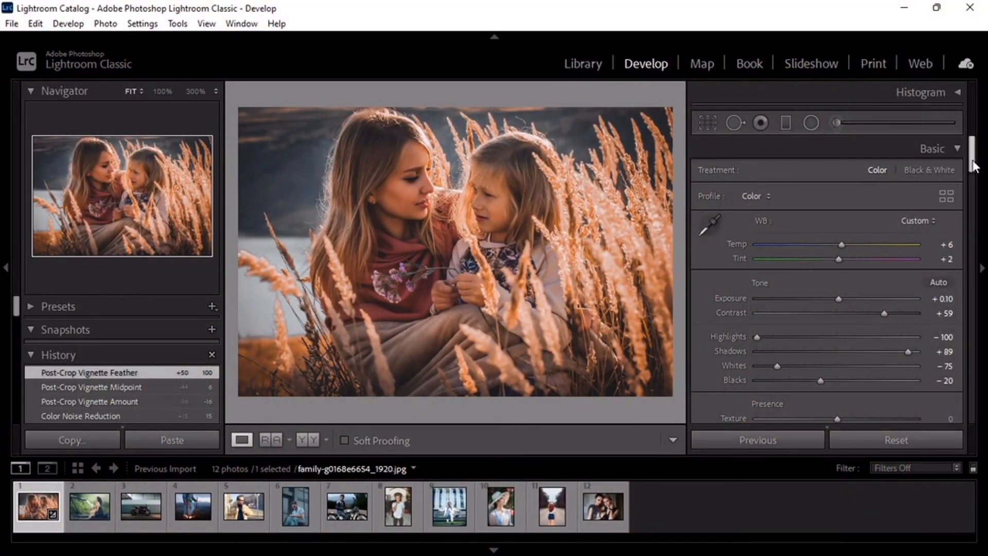
{"action": "left_click_drag", "start_coordinate": [975, 165], "coordinate": [984, 419]}
{"action": "left_click", "coordinate": [775, 159]}
{"action": "left_click", "coordinate": [870, 159]}
Step: Export the photo with an export preset into a folder inside PRESET FO LR on Local Disk (D:)
{"action": "left_click", "coordinate": [12, 24]}
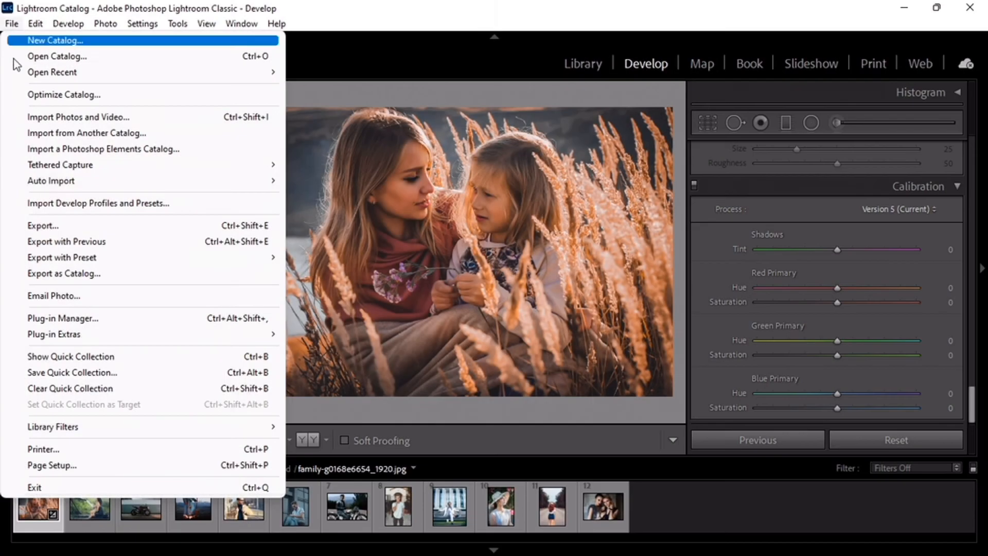
{"action": "mouse_move", "coordinate": [247, 258]}
{"action": "left_click", "coordinate": [370, 289]}
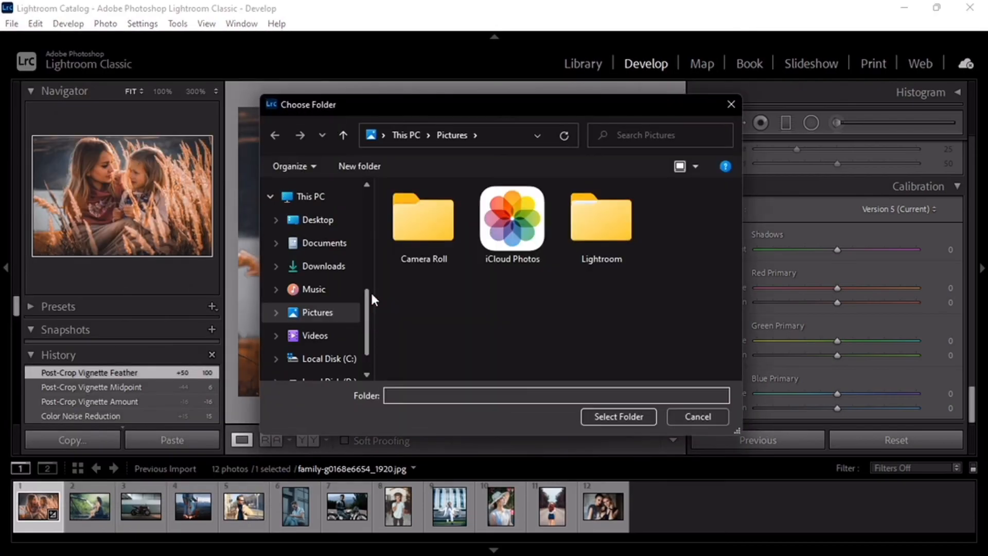
{"action": "left_click", "coordinate": [329, 381]}
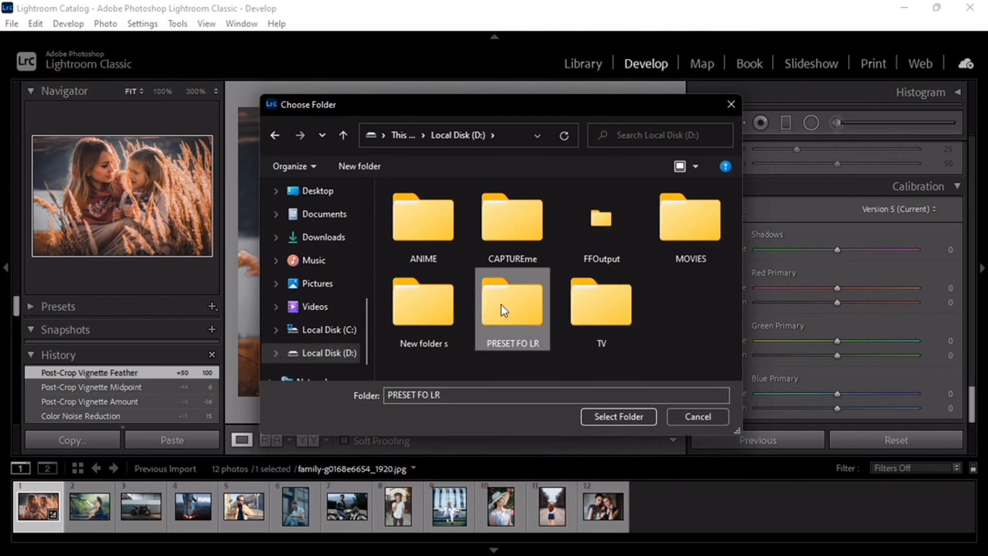
{"action": "double_click", "coordinate": [526, 299]}
{"action": "double_click", "coordinate": [453, 215]}
{"action": "left_click", "coordinate": [607, 416]}
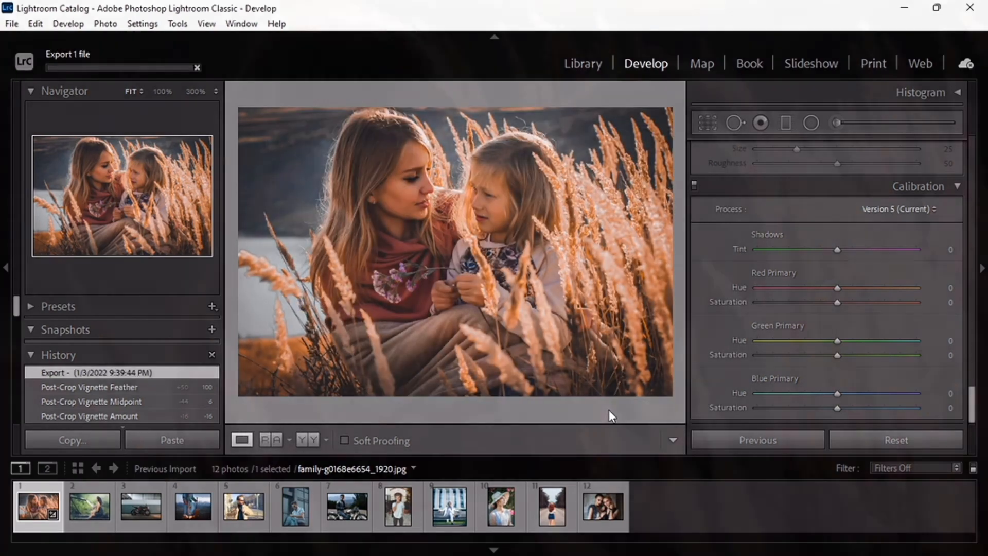